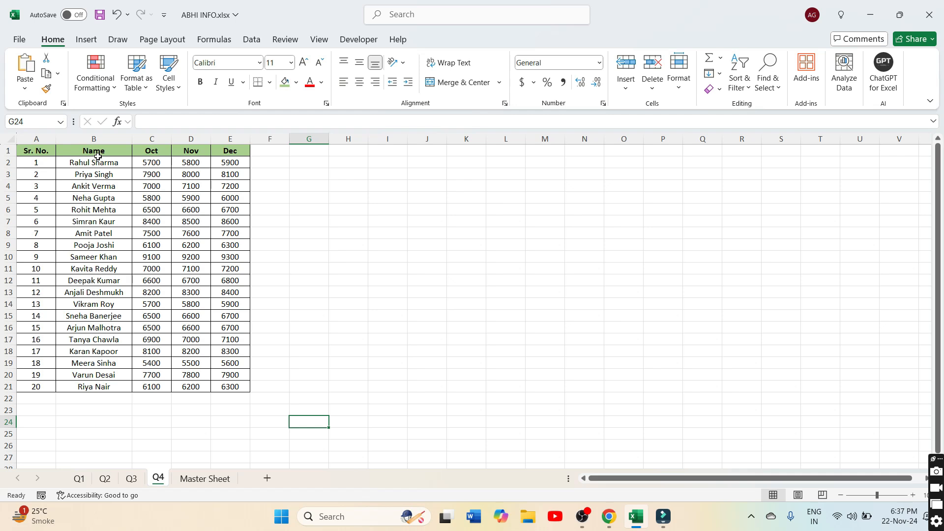
- Review the Q1, Q2, Q3, Q4 and Master Sheet worksheets
left_click(81, 481)
left_click(105, 482)
left_click(131, 481)
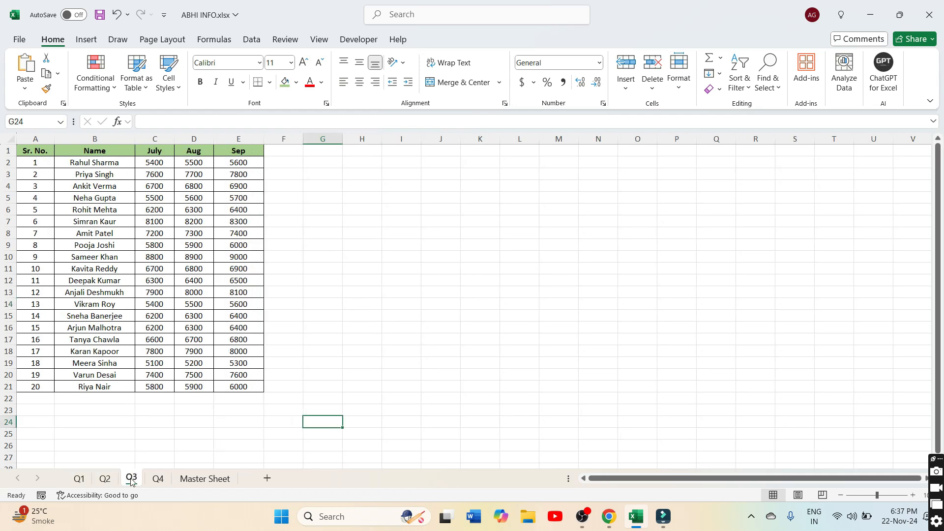
left_click(162, 482)
left_click(160, 409)
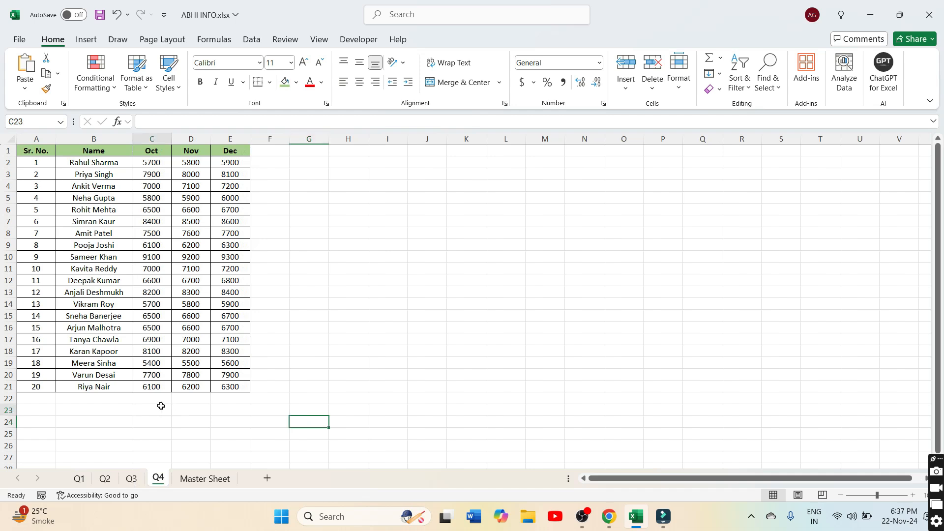
left_click(192, 482)
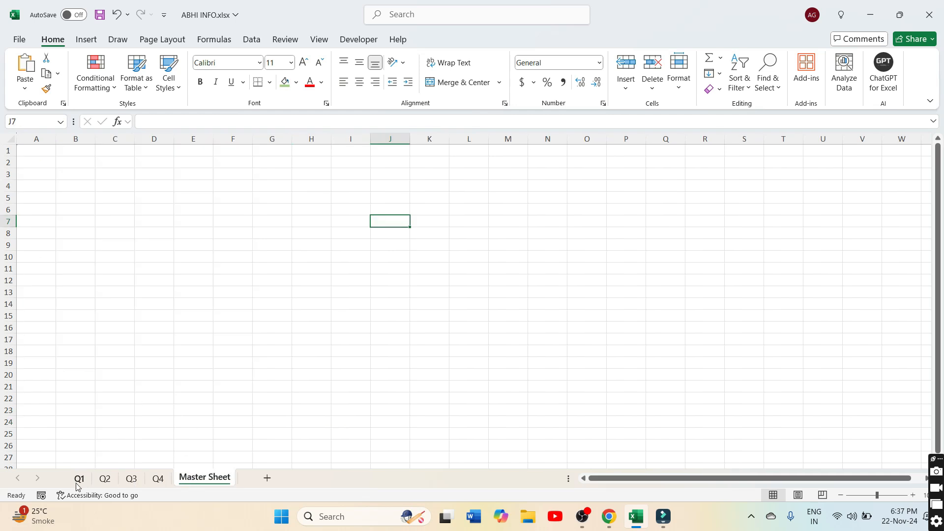
left_click(78, 480)
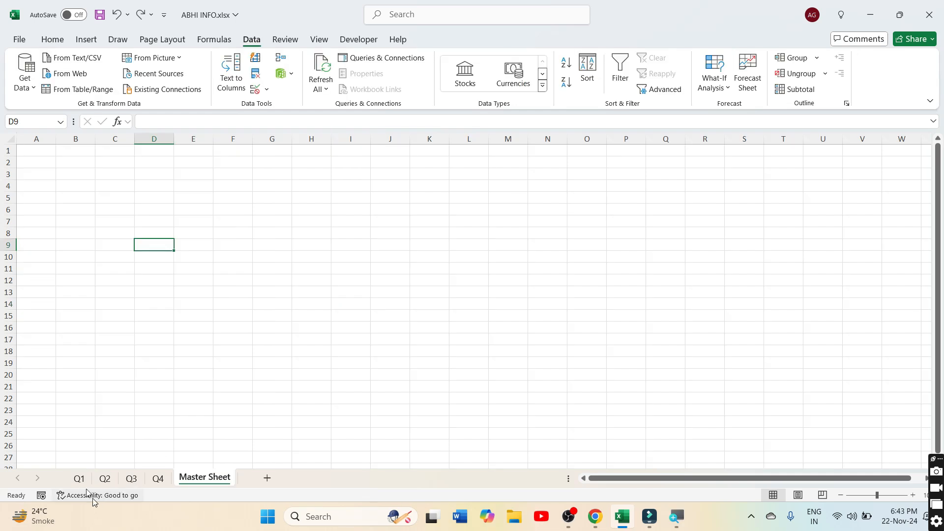
- Try to copy the whole Q1 table, A1:E21, into Master Sheet starting at cell A1
left_click(79, 480)
left_click_drag(43, 148, 246, 386)
key("ctrl+c")
left_click(207, 478)
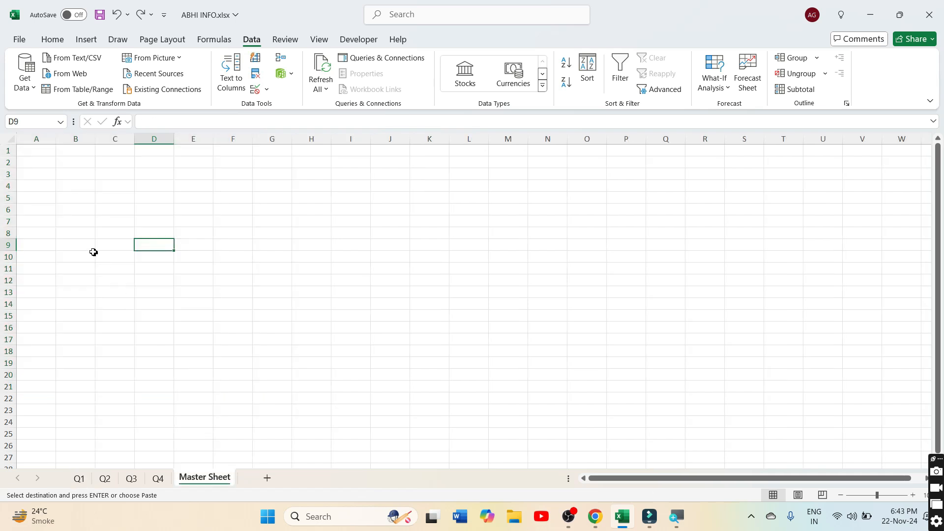
left_click(39, 147)
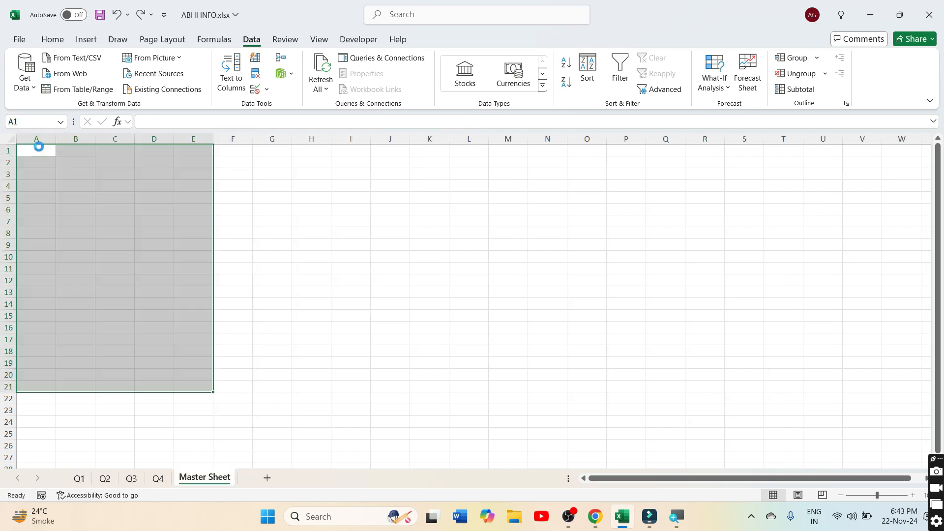
key("ctrl+v")
key("ctrl+z")
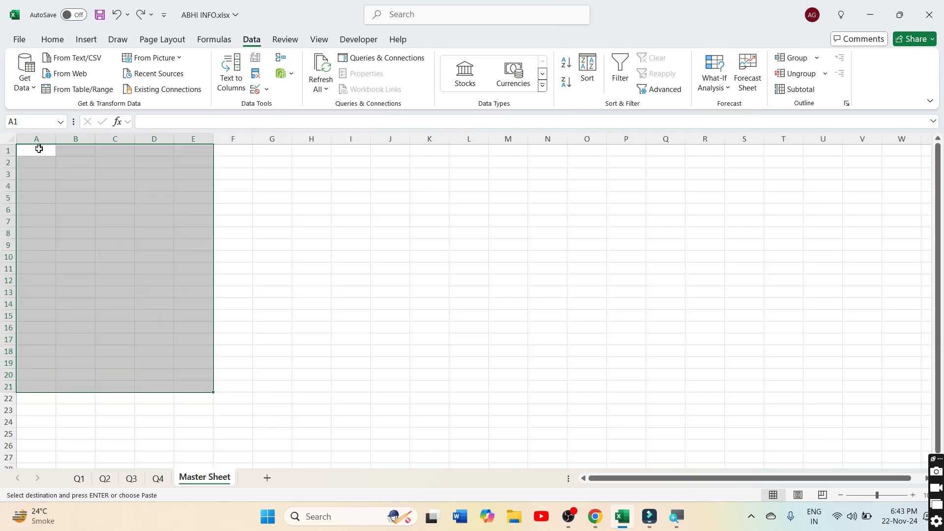
left_click(254, 208)
left_click(46, 152)
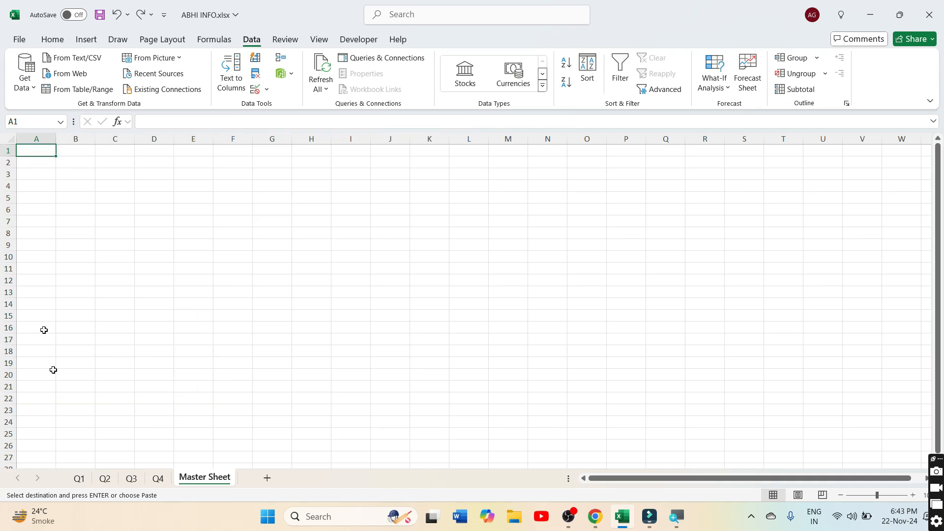
left_click(79, 478)
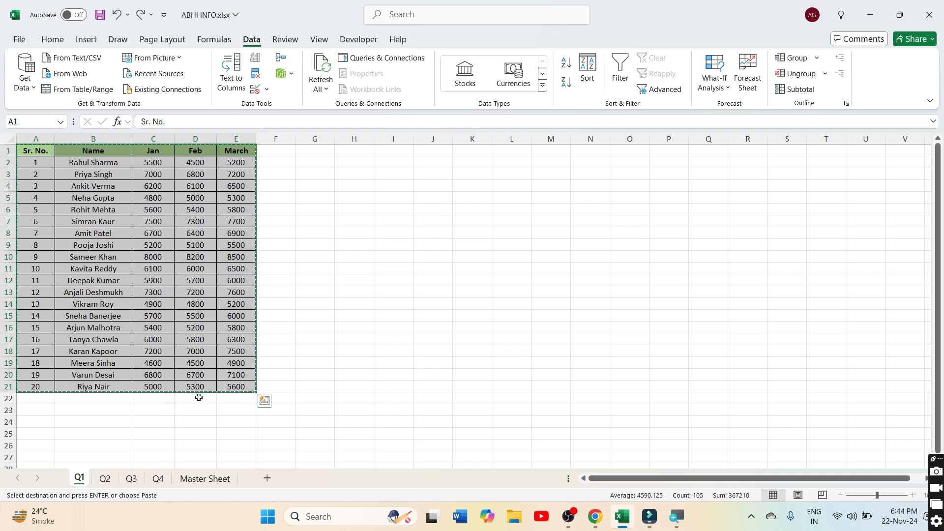
key("ctrl+q")
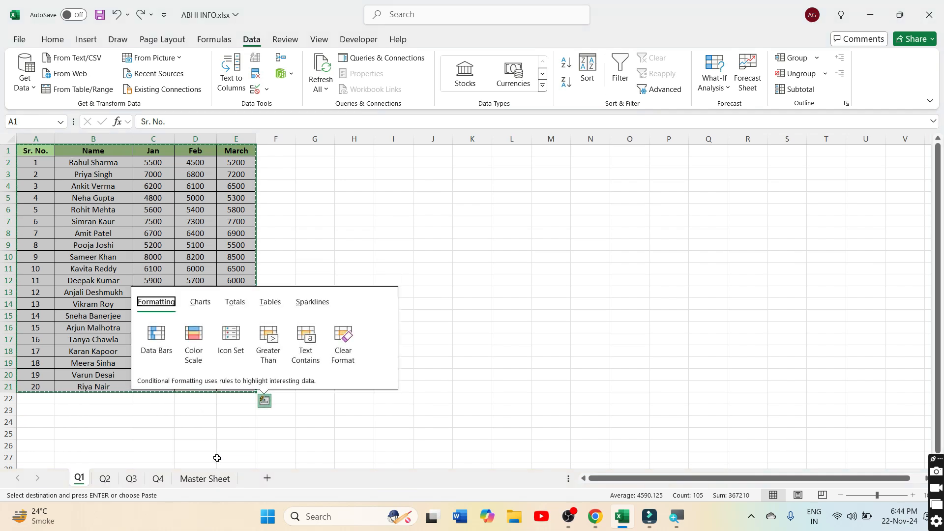
left_click(208, 435)
left_click_drag(36, 151, 246, 391)
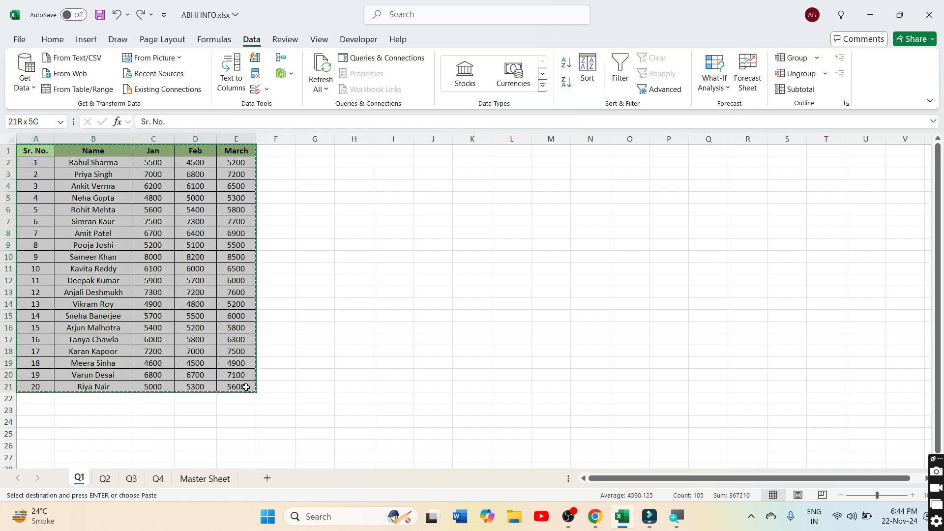
left_click(191, 423)
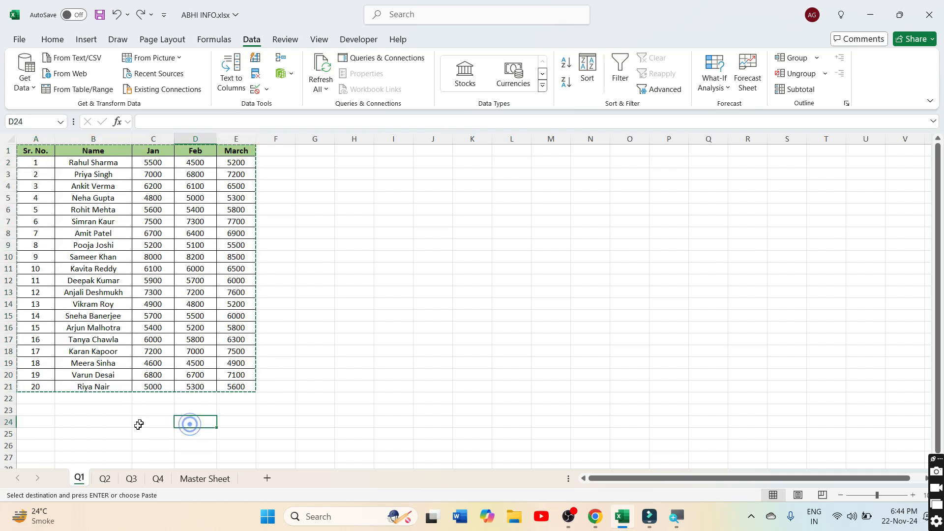
- Start a data consolidation at cell A1 of Master Sheet with Sum as the function
left_click(209, 480)
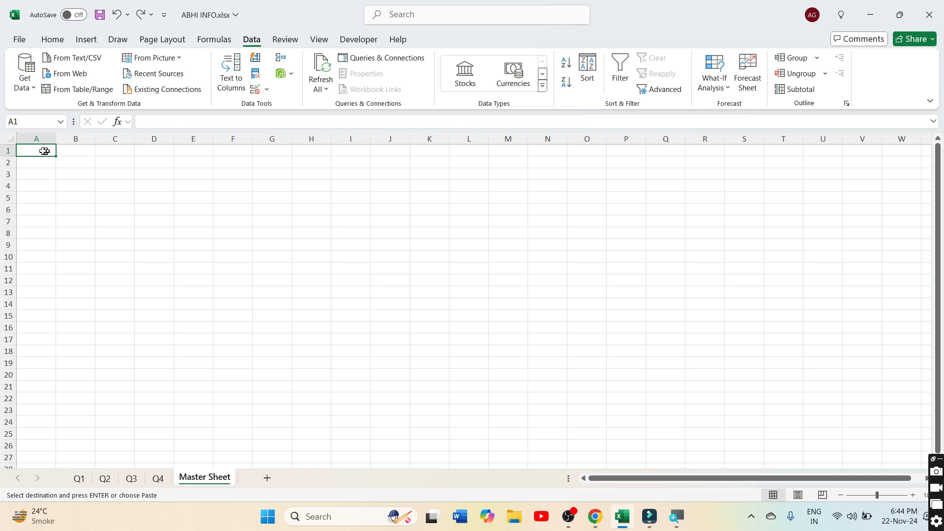
left_click(275, 62)
left_click(284, 65)
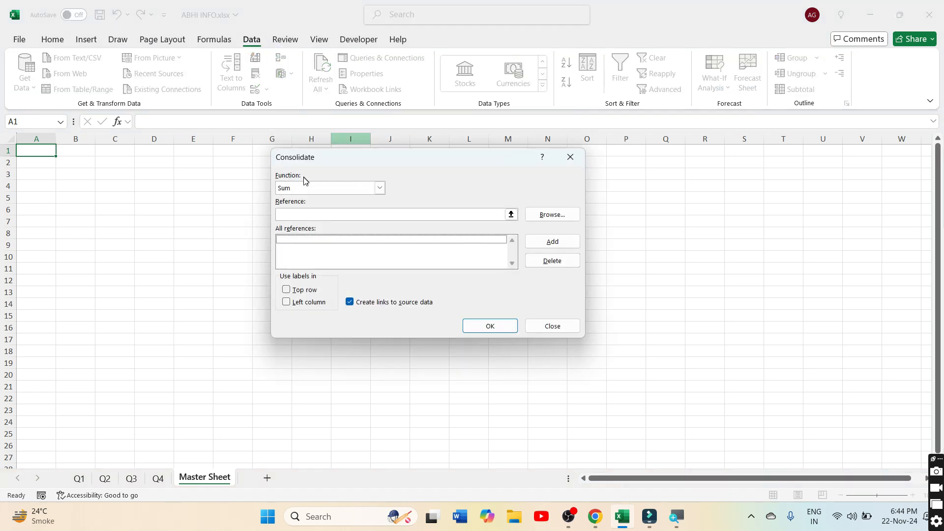
left_click(320, 189)
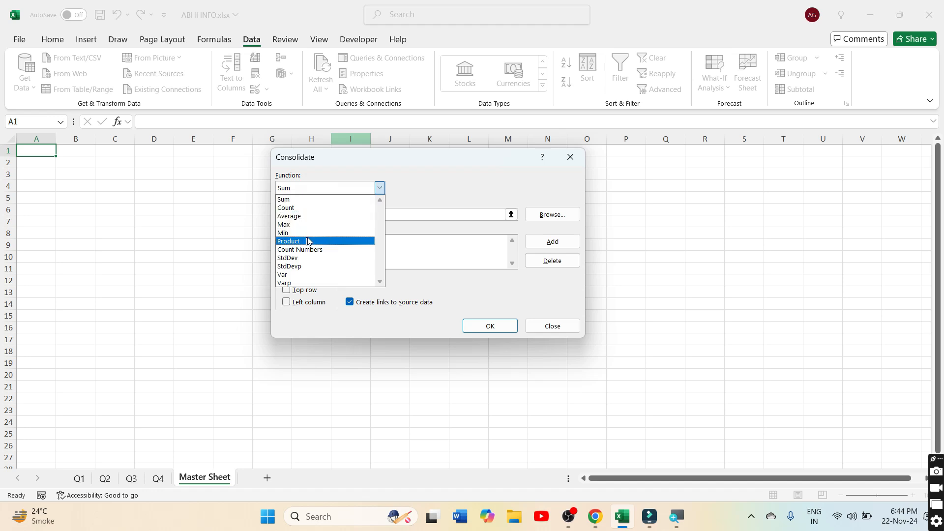
left_click(426, 186)
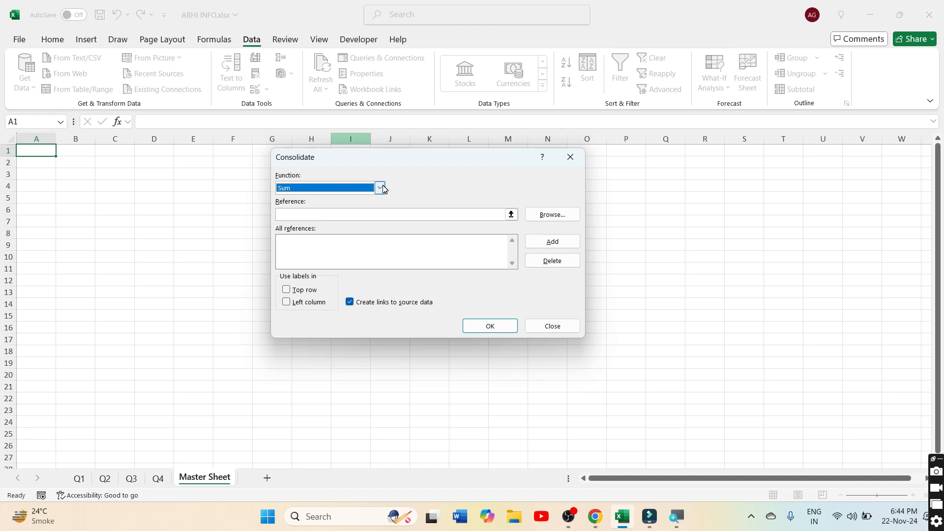
- Add the range B1:E21 of sheet Q1 to the consolidation references
left_click(371, 215)
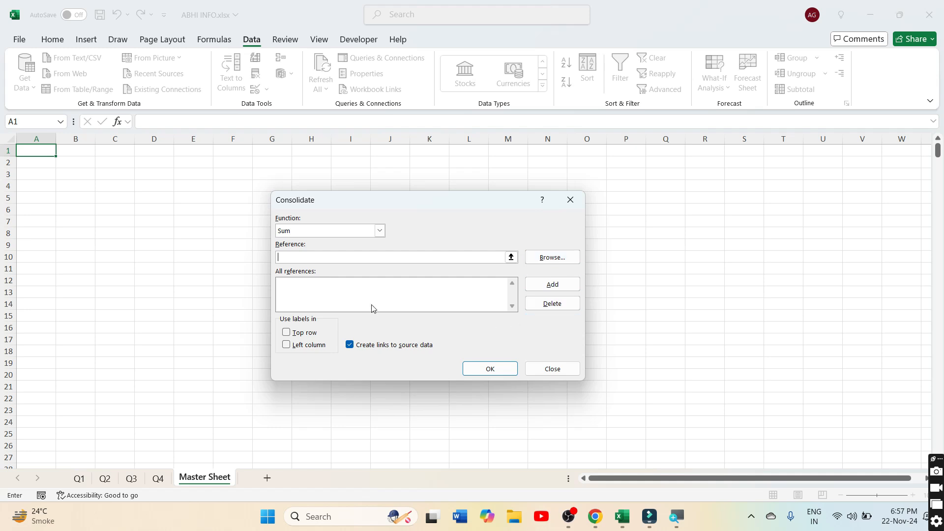
left_click(512, 258)
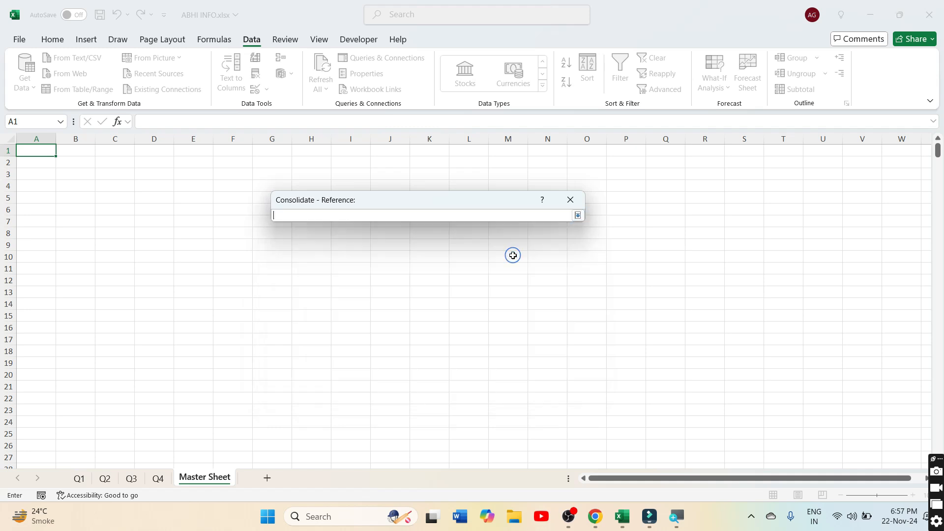
left_click(80, 480)
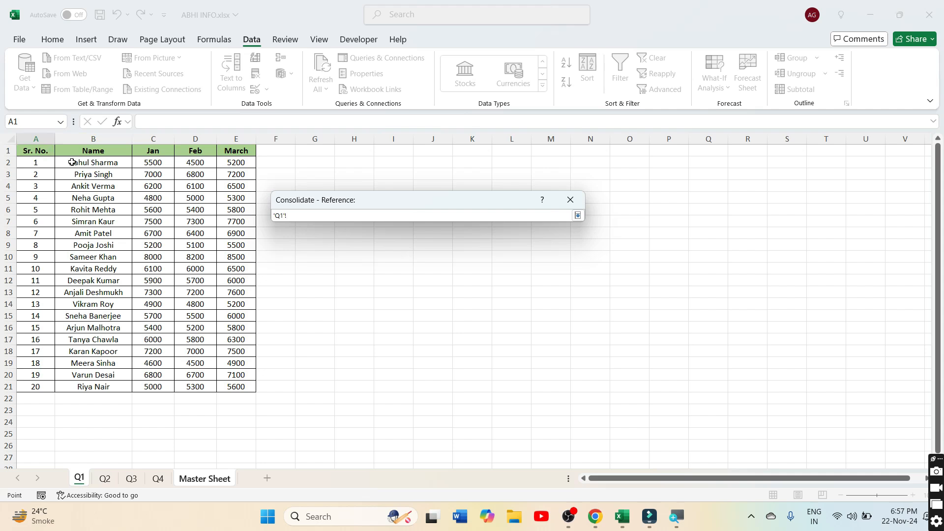
left_click_drag(73, 151, 226, 389)
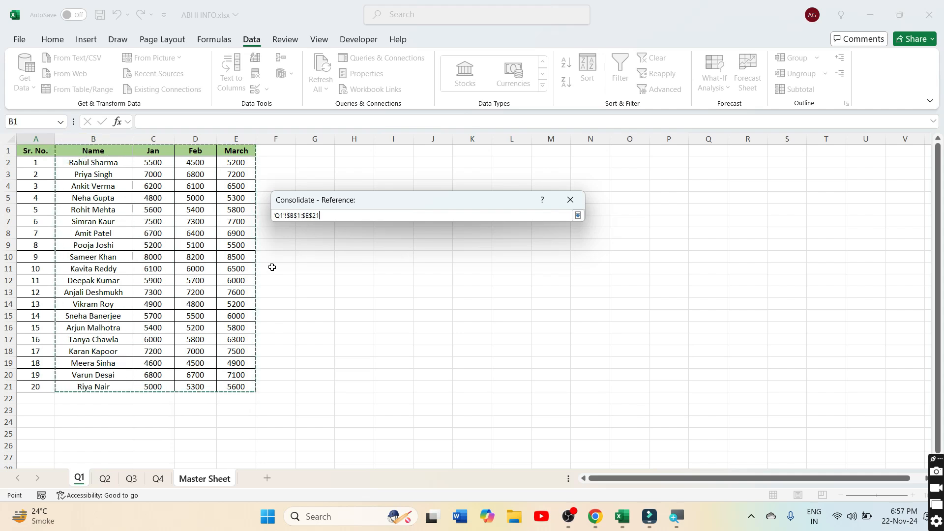
left_click(578, 217)
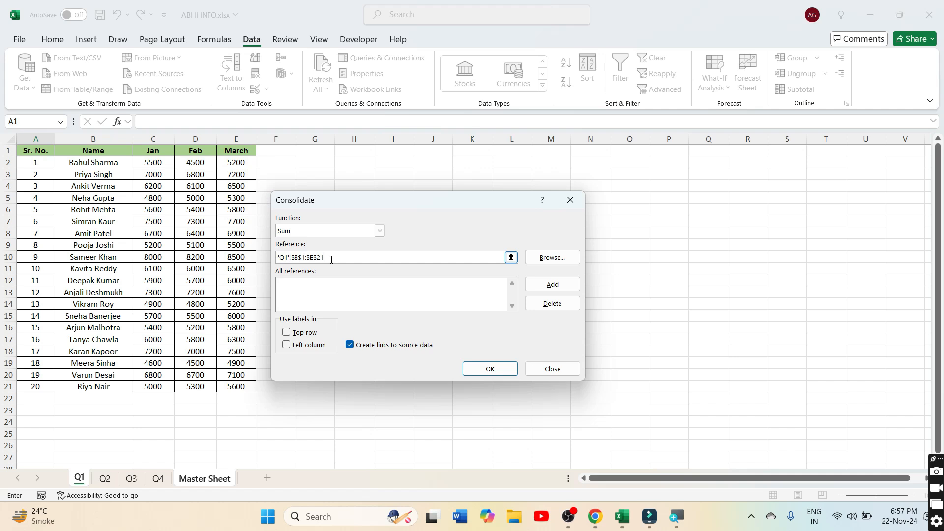
left_click(545, 286)
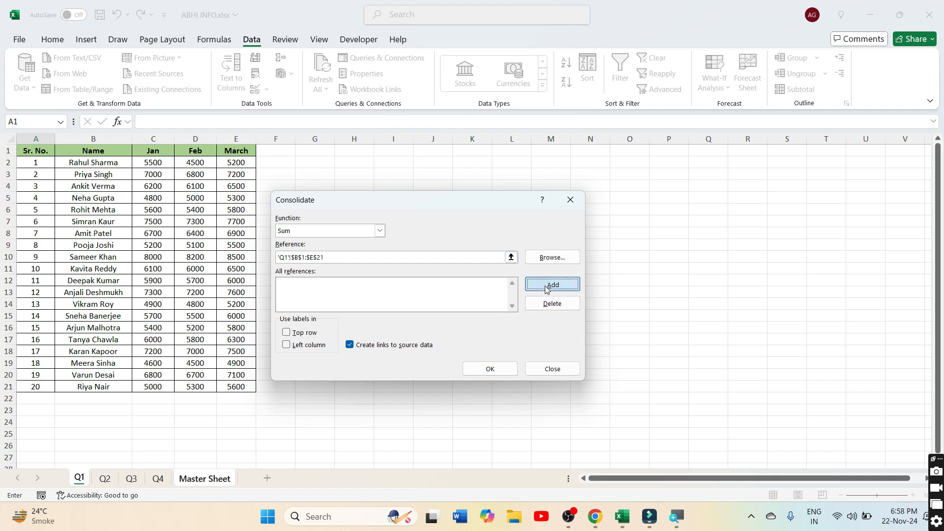
- Add the range B1:E21 of sheet Q2 to the consolidation references
left_click(105, 479)
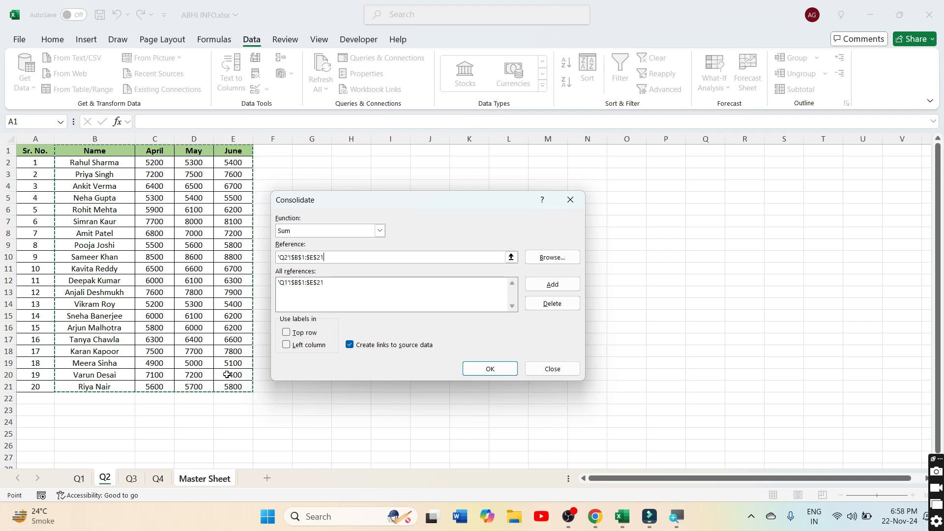
left_click(511, 257)
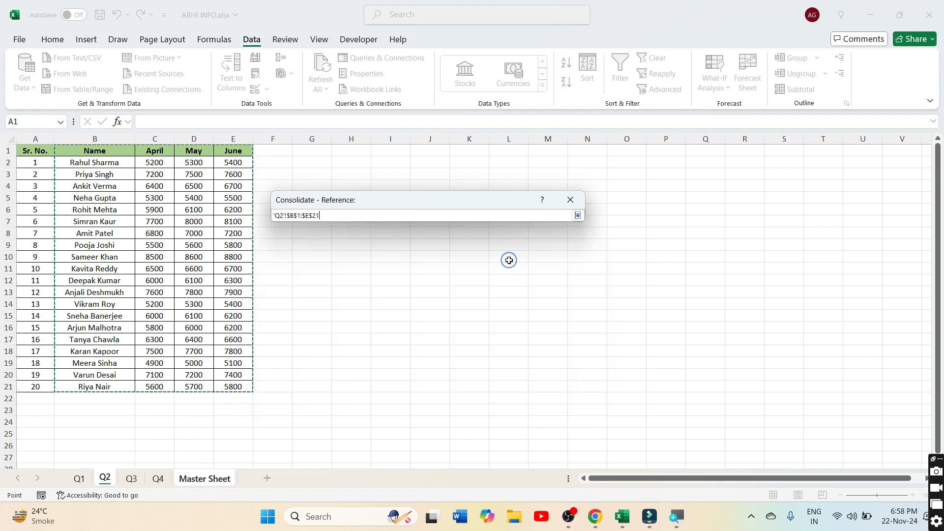
left_click(85, 152)
left_click_drag(85, 152, 204, 345)
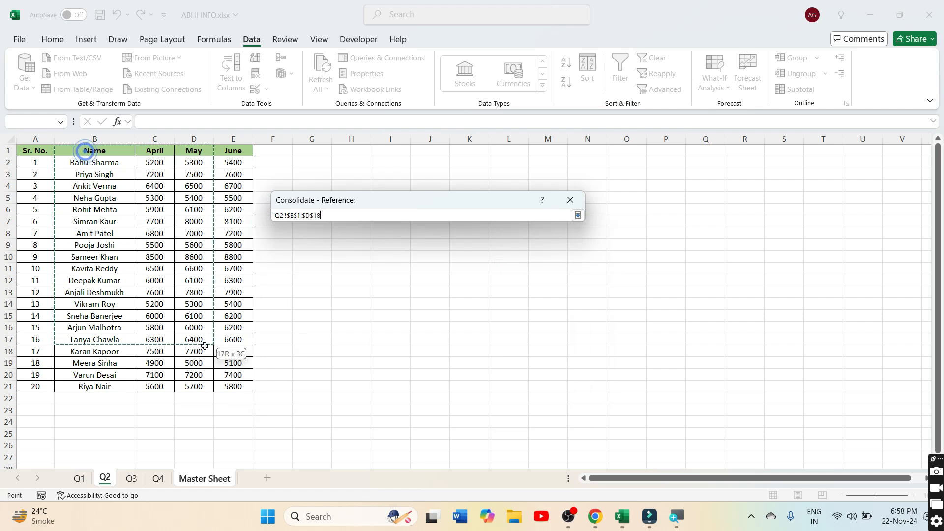
left_click_drag(212, 379, 250, 388)
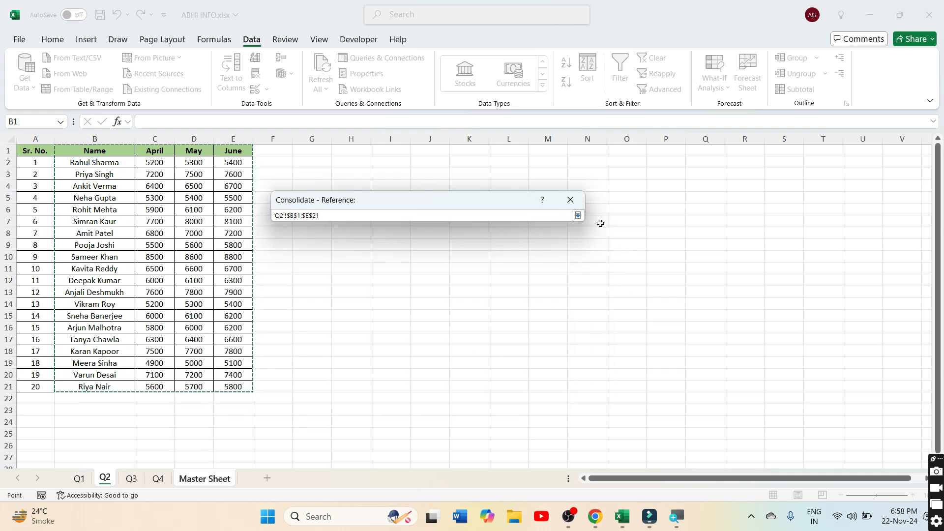
left_click(579, 217)
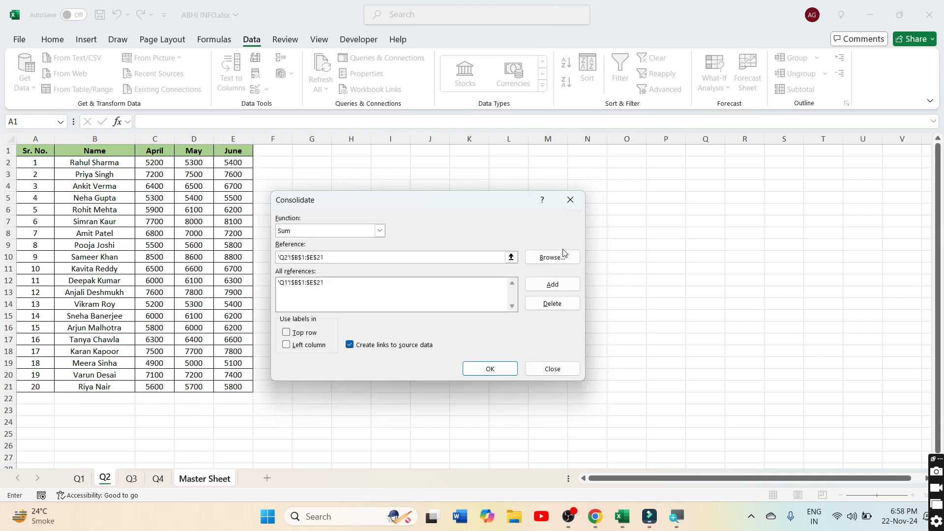
left_click(550, 284)
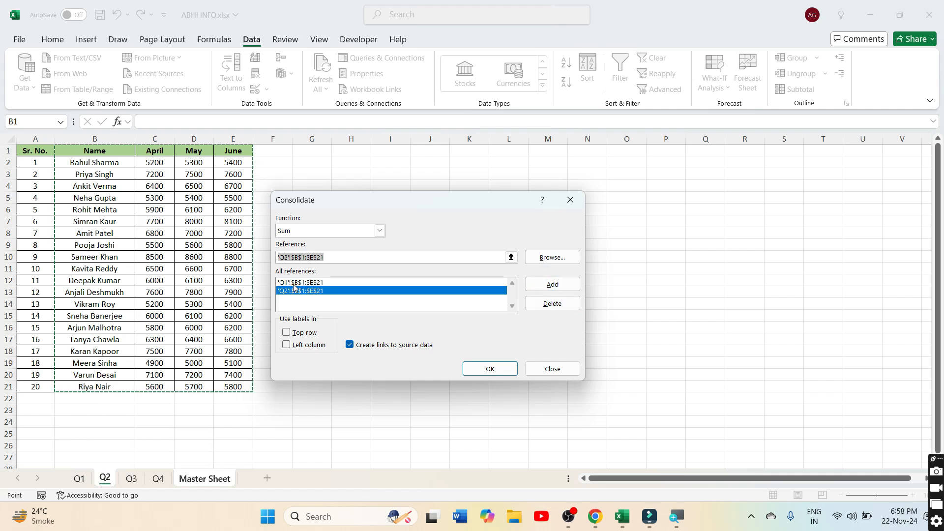
- Add the range B1:E21 of sheets Q3 and Q4 to the consolidation references
left_click(132, 478)
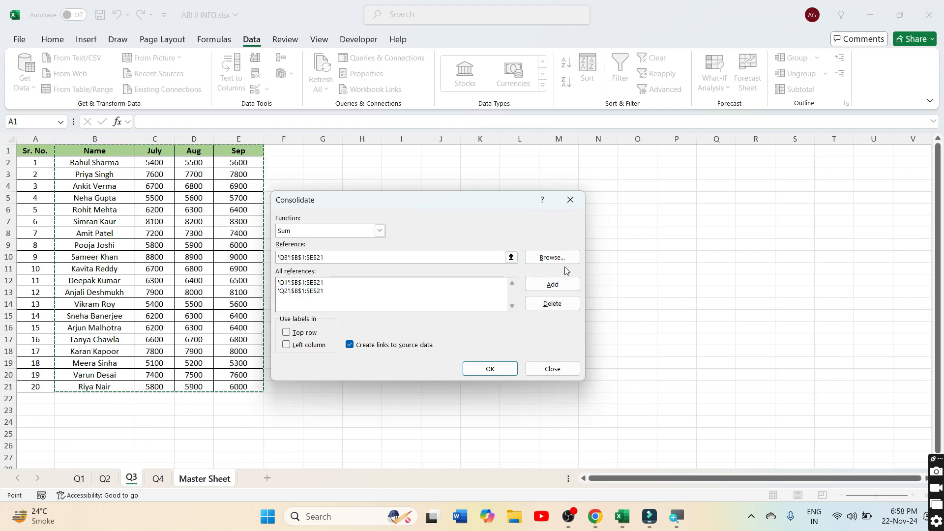
left_click(567, 286)
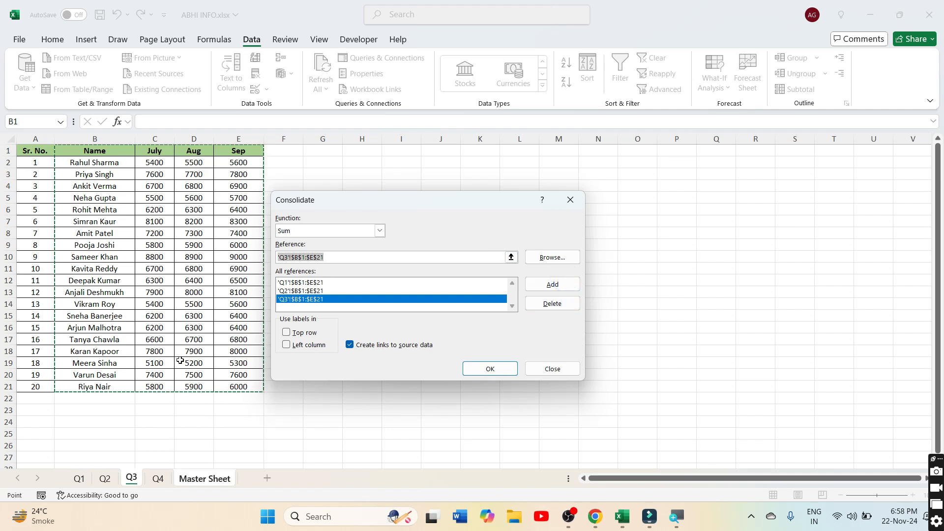
left_click(160, 479)
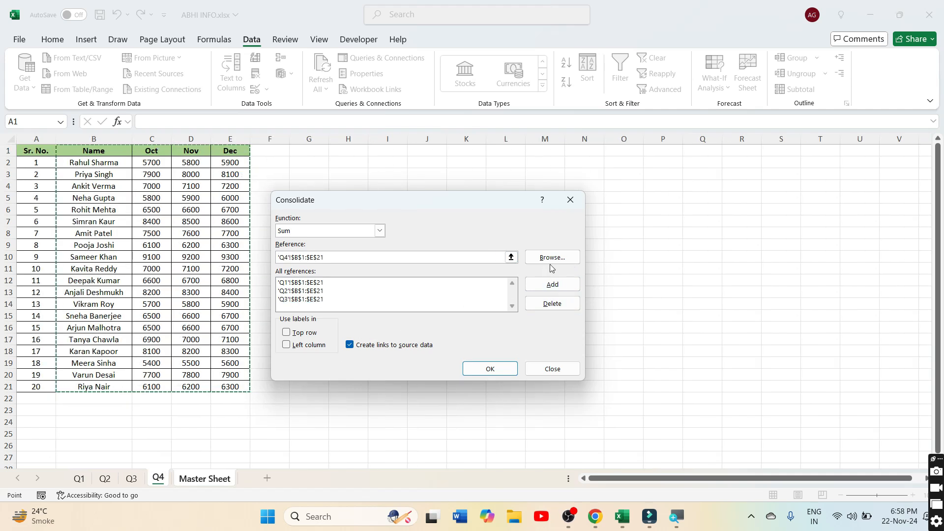
left_click(549, 283)
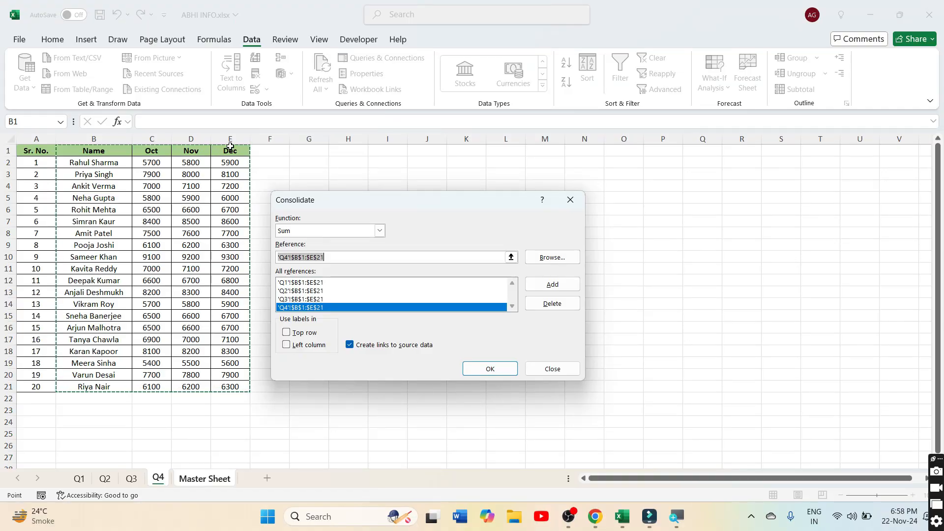
- Consolidate the ranges using top row and left column labels, and widen column B to fit the names
left_click(286, 334)
left_click(288, 346)
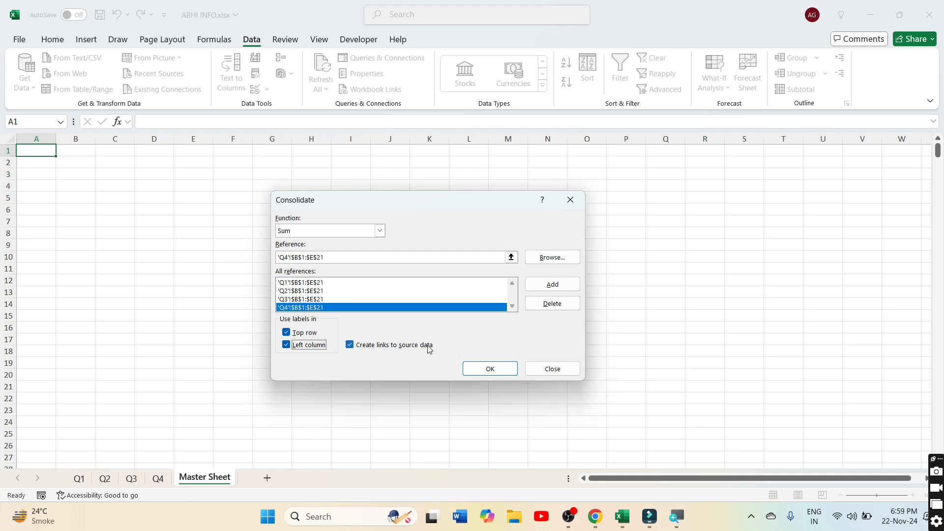
left_click(498, 372)
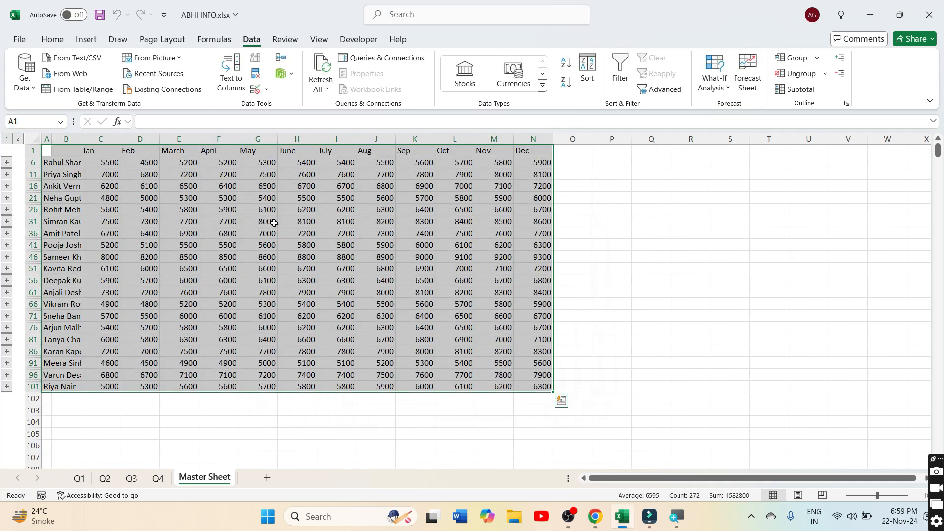
double_click(85, 133)
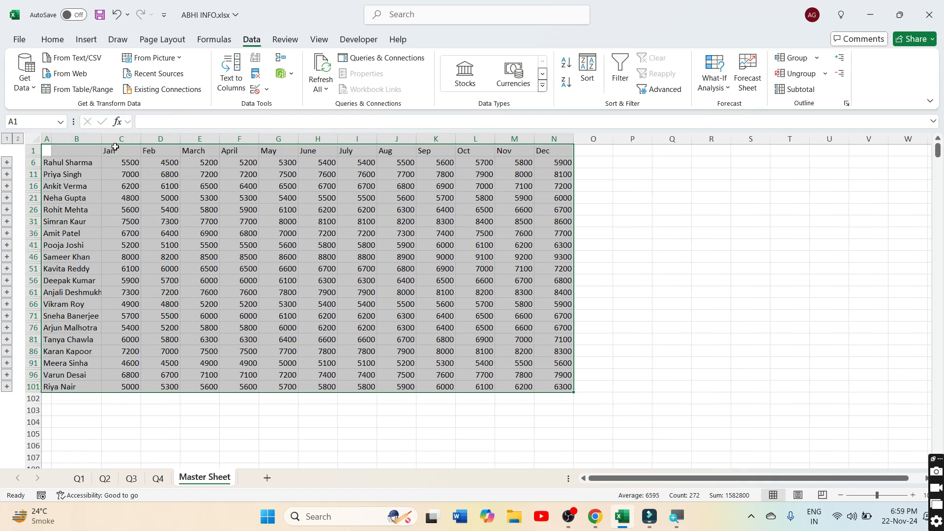
- Autofit column A to the names and hide the empty column B on the Master Sheet
left_click(544, 154)
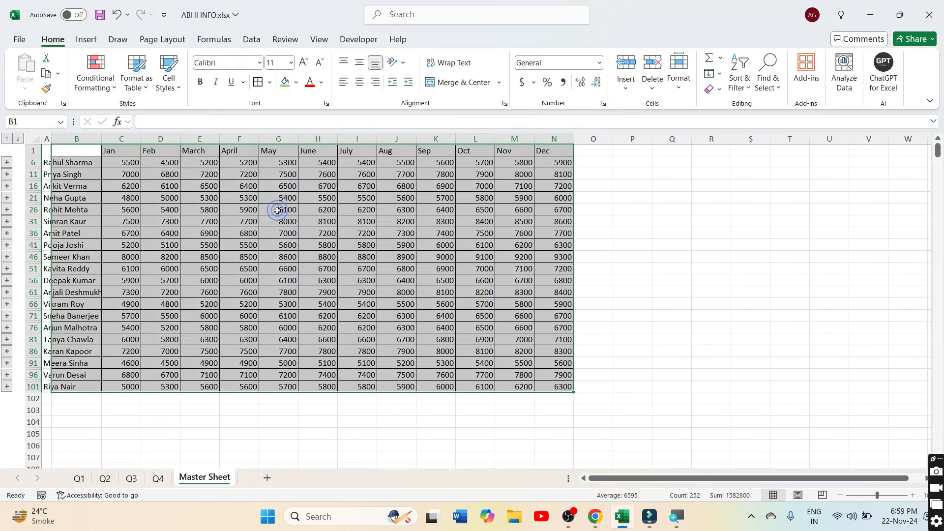
left_click(200, 221)
double_click(51, 140)
right_click(116, 139)
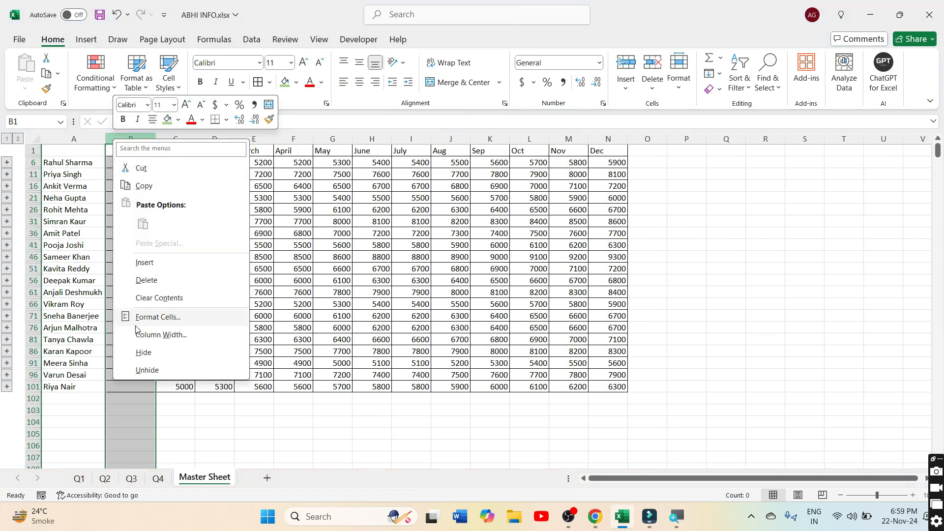
left_click(143, 352)
- Add borders around all cells of the name column A1:A101 and fill the month headers C1:N1 green
left_click_drag(74, 151, 74, 387)
left_click(258, 82)
left_click(243, 233)
left_click_drag(126, 151, 558, 151)
left_click(285, 82)
- Fill the name cells A6:A101 with light blue
left_click_drag(74, 162, 73, 387)
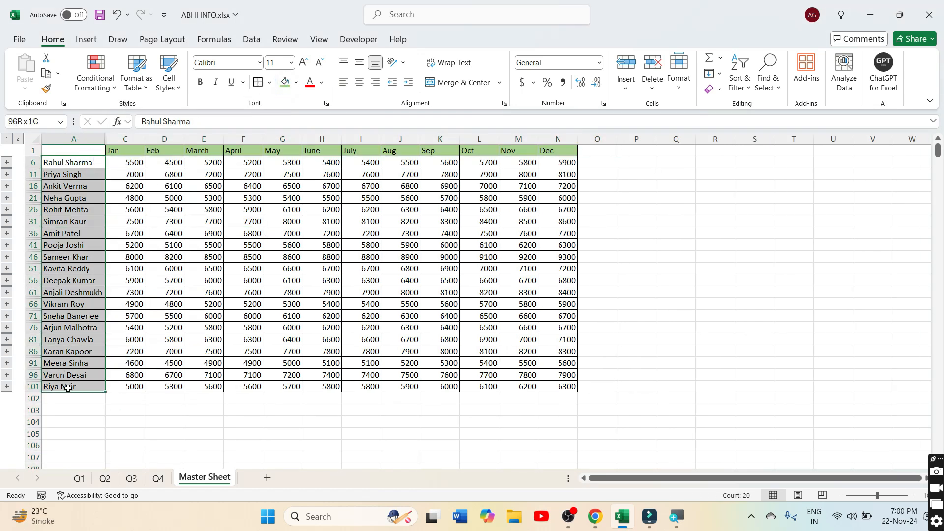
left_click(296, 82)
left_click(358, 157)
left_click(296, 225)
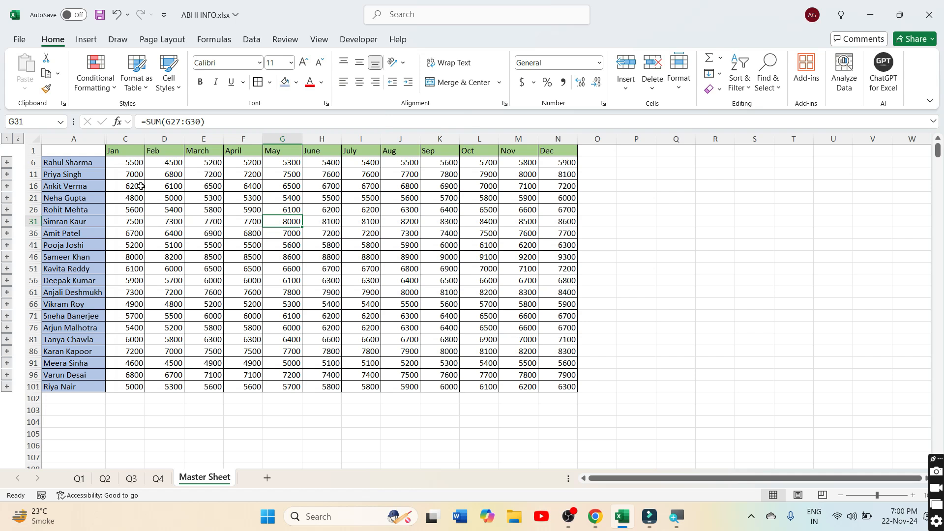
- Compare the first person's January value in C2 of sheet Q1 with C6 on the Master Sheet
left_click(270, 365)
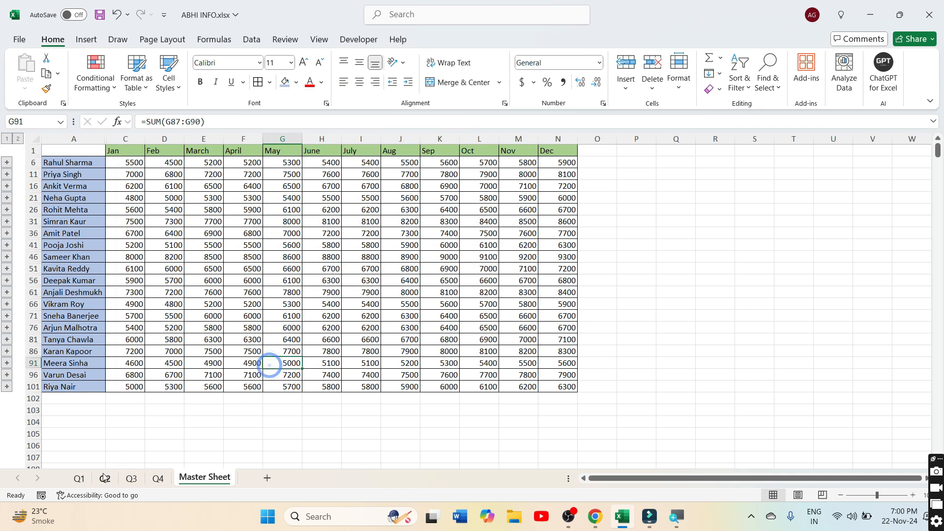
left_click(79, 478)
left_click(169, 197)
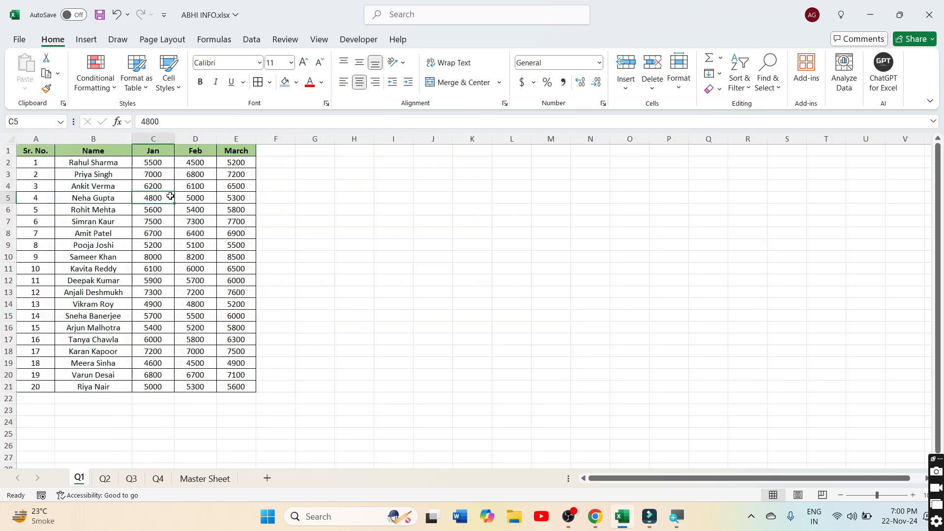
left_click(142, 162)
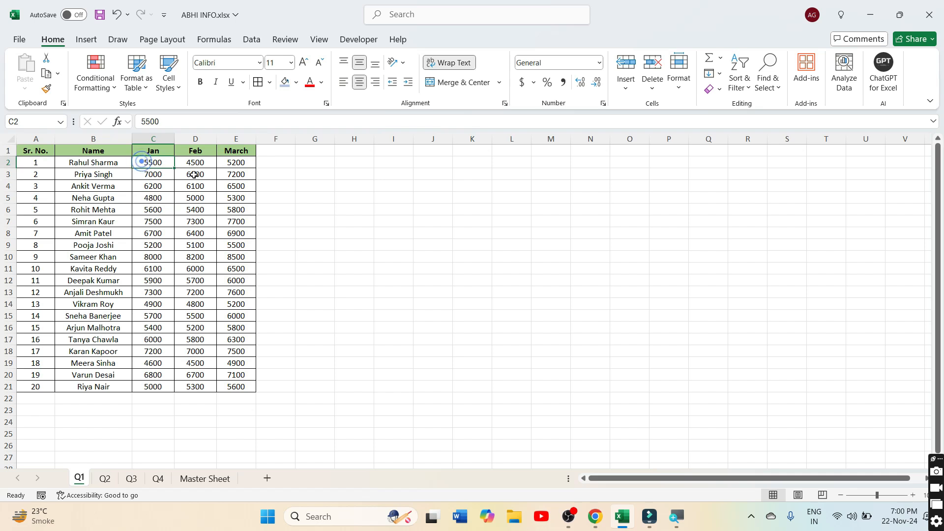
left_click(204, 478)
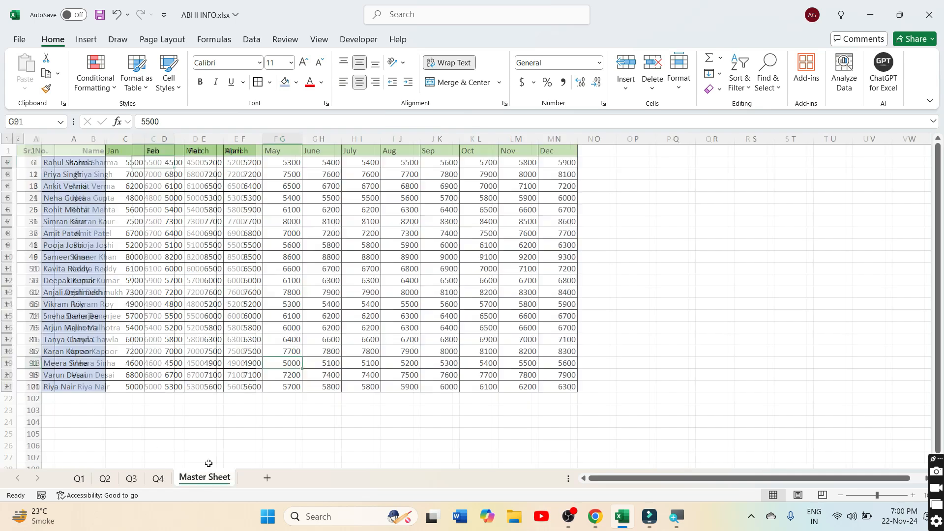
left_click(139, 166)
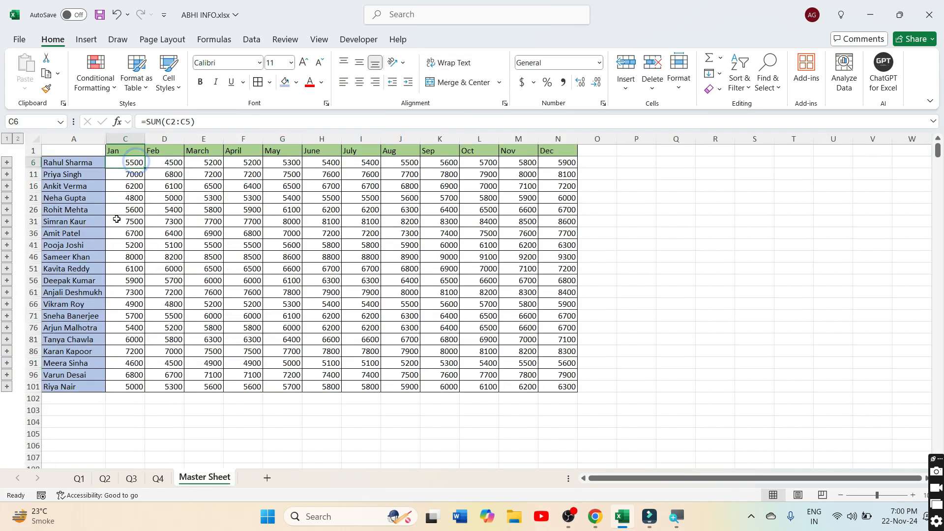
- Set the first person's January value in C2 of sheet Q1 to 7000 and check the linked Master Sheet cell
left_click(79, 477)
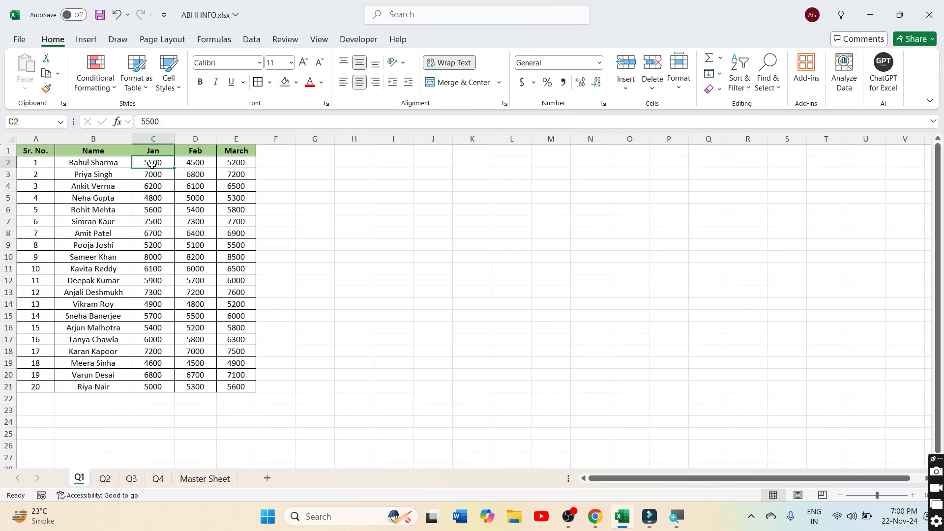
type("7000")
key("Return")
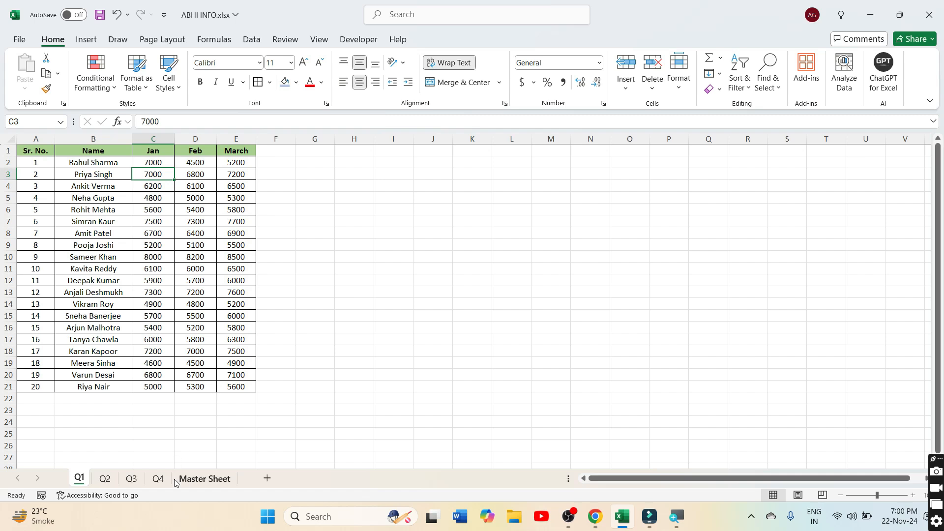
left_click(176, 481)
left_click(124, 170)
left_click(119, 155)
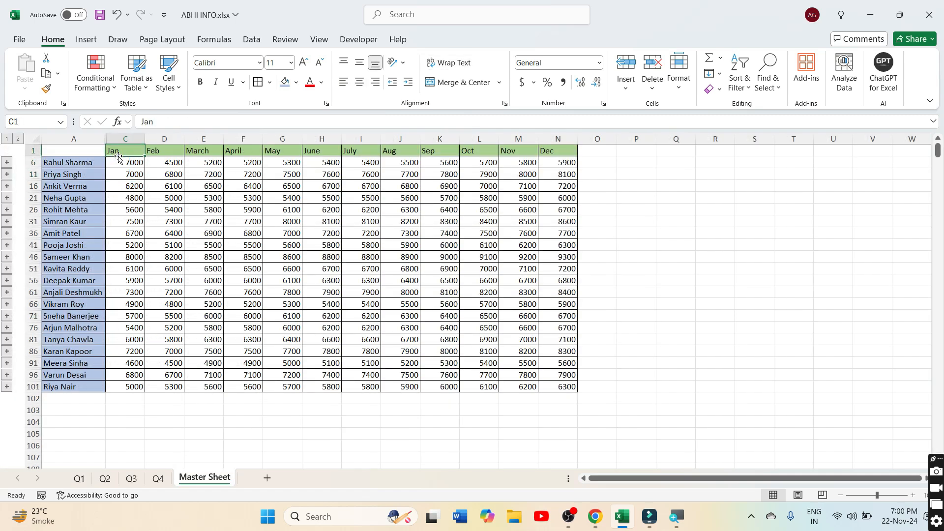
- Set the first person's February value in D2 of sheet Q1 to 2000 and check the linked Master Sheet cell
left_click(81, 479)
left_click(194, 164)
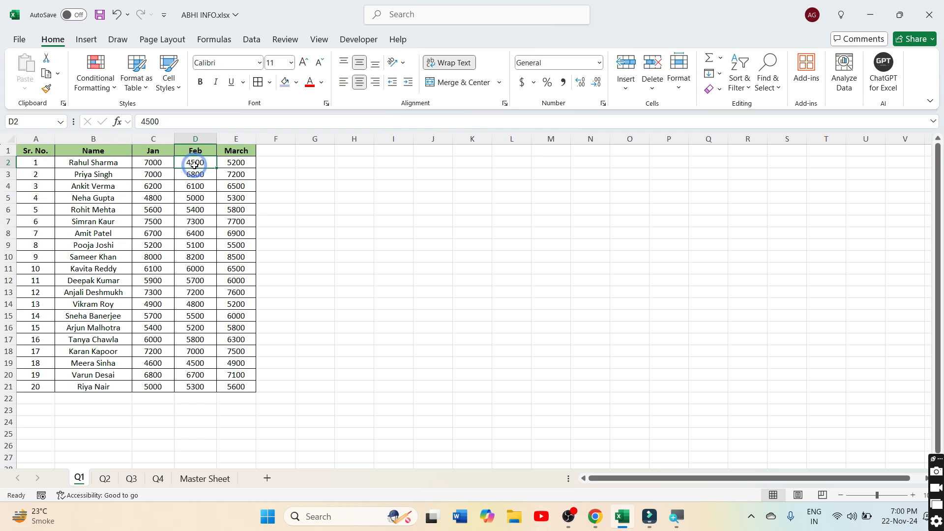
type("2000")
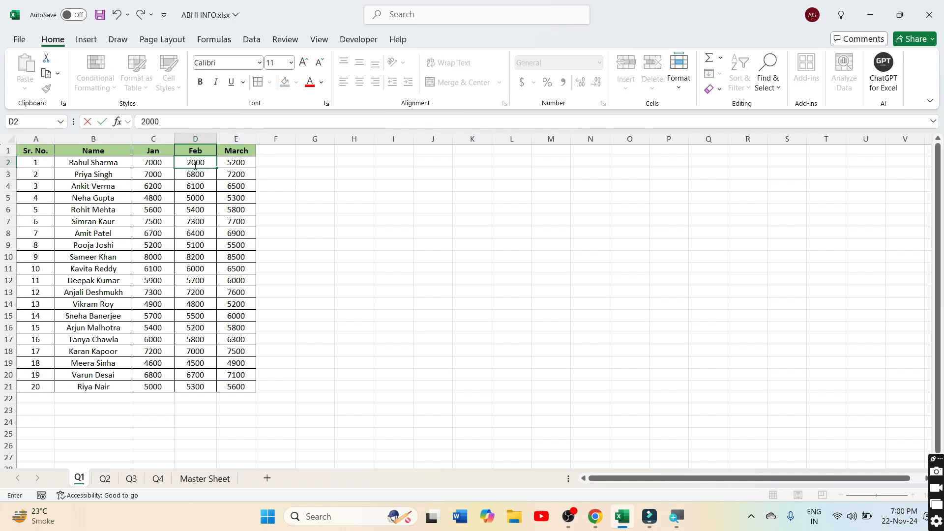
key("Return")
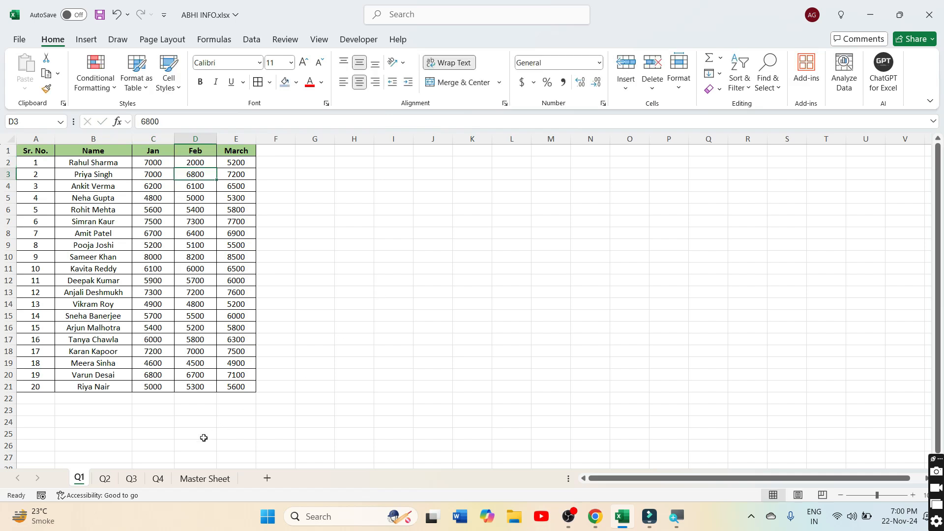
left_click(196, 479)
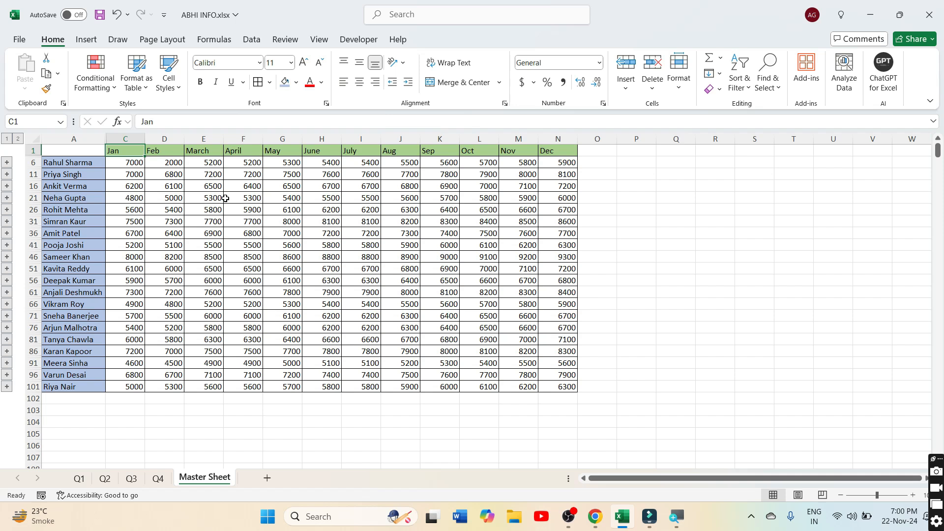
left_click(181, 164)
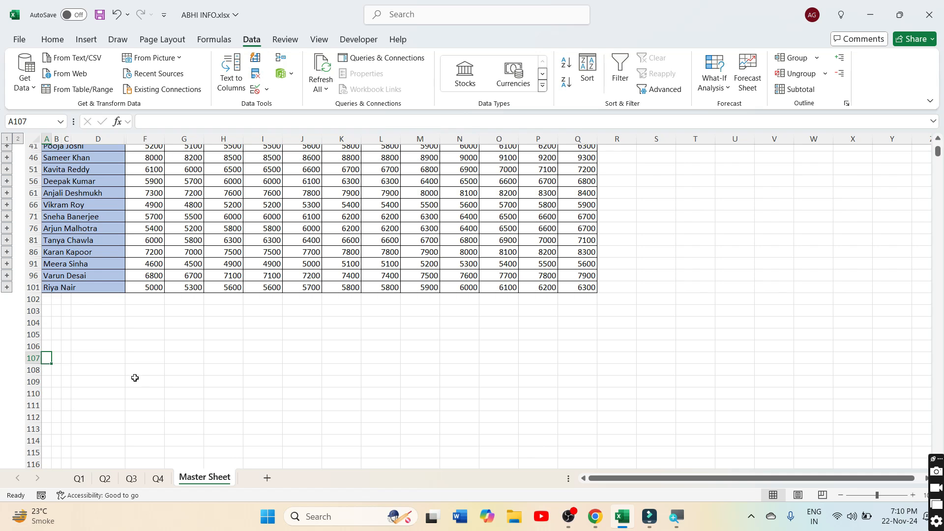
- Consolidate the Q1 to Q4 ranges at A107 with Sum, using only left column labels and links to source data
left_click(45, 358)
left_click(283, 58)
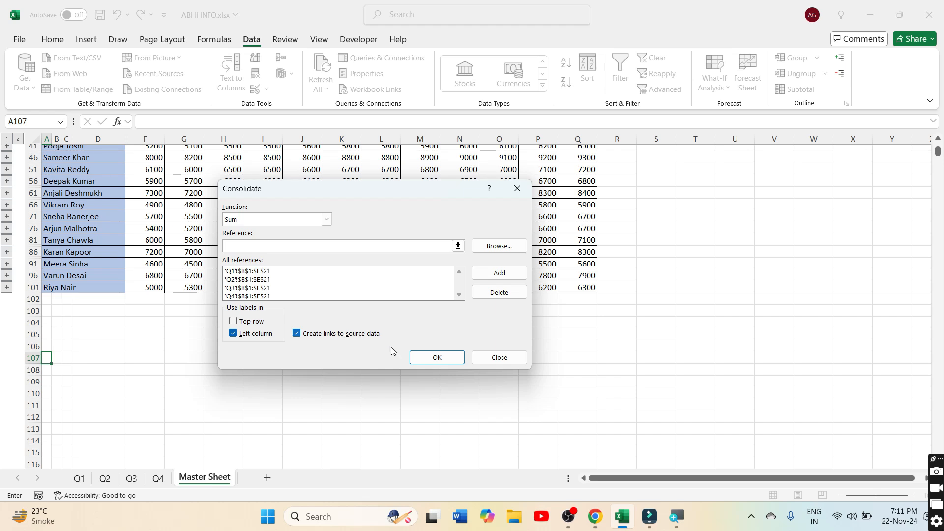
left_click(426, 359)
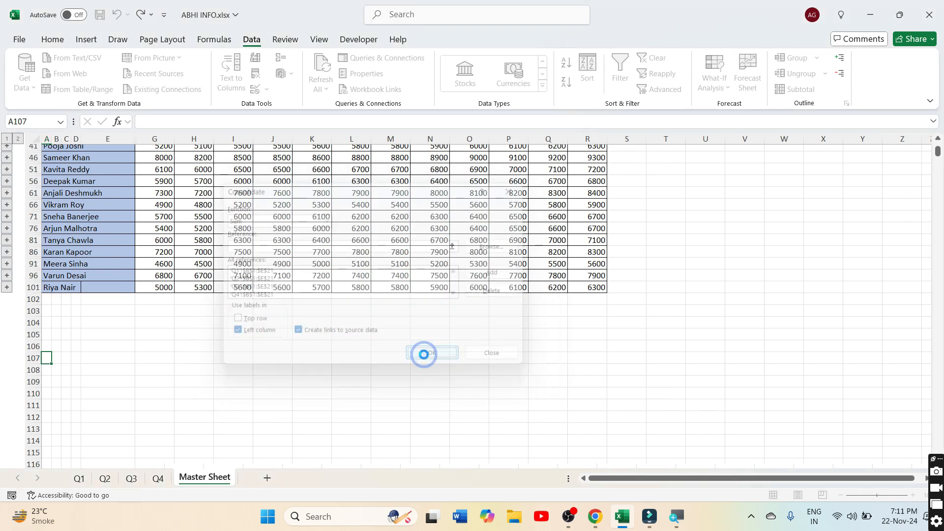
- Examine the summed values in columns C to E of the new consolidated table, including the formula in C112
left_click(299, 394)
left_click_drag(55, 368, 182, 462)
left_click_drag(535, 250, 547, 409)
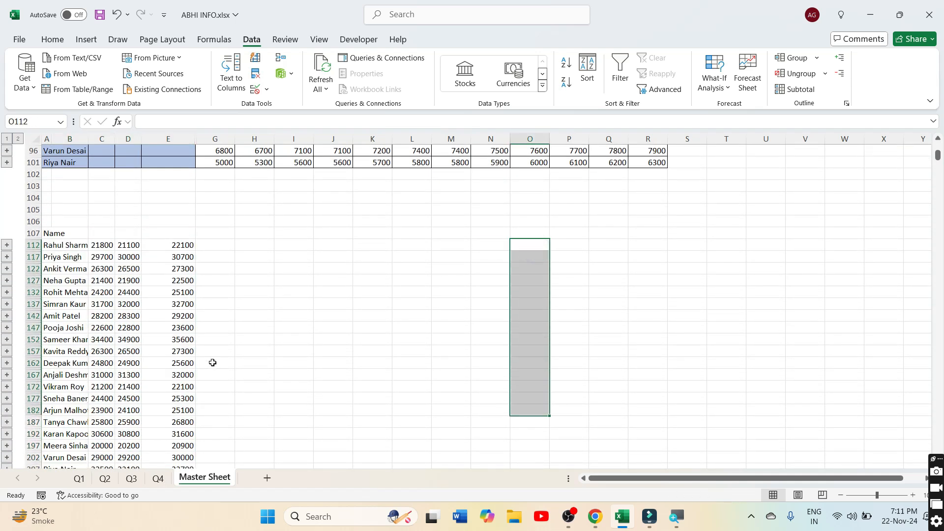
left_click(102, 246)
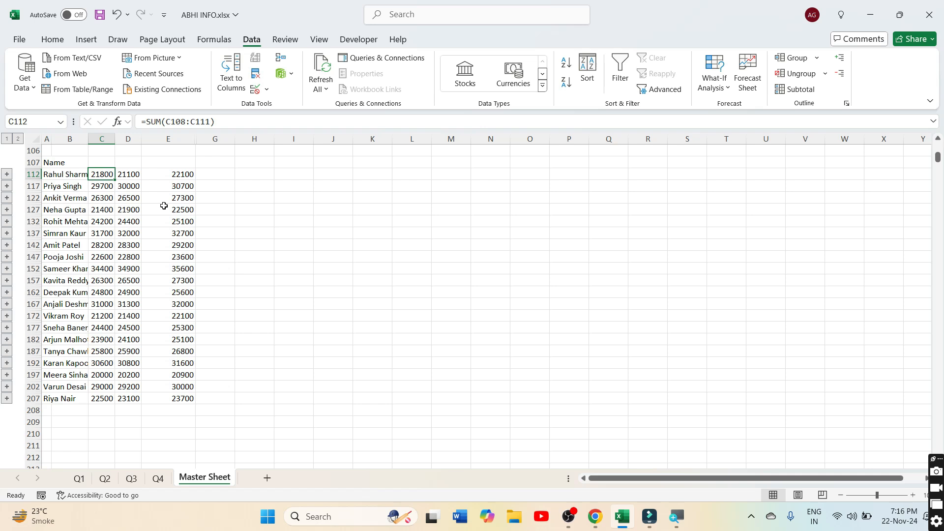
left_click_drag(102, 174, 182, 400)
left_click(254, 304)
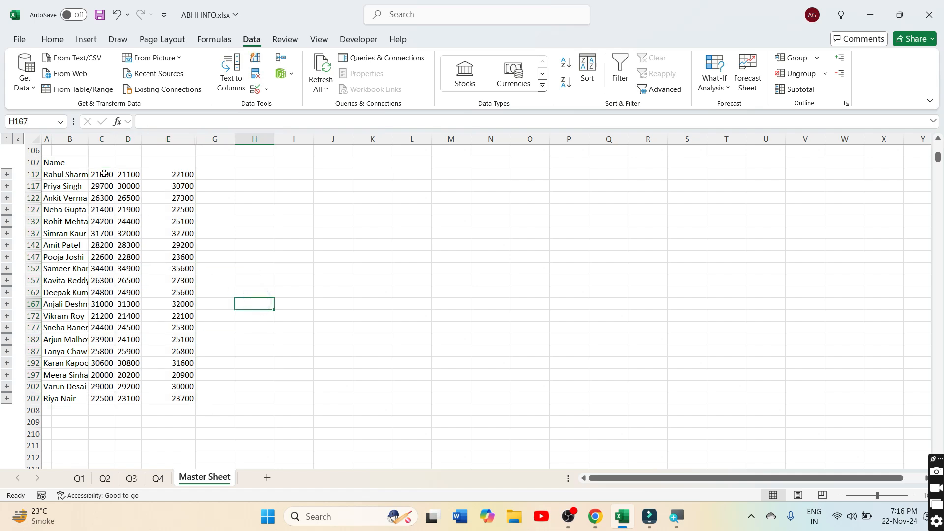
left_click_drag(103, 174, 103, 399)
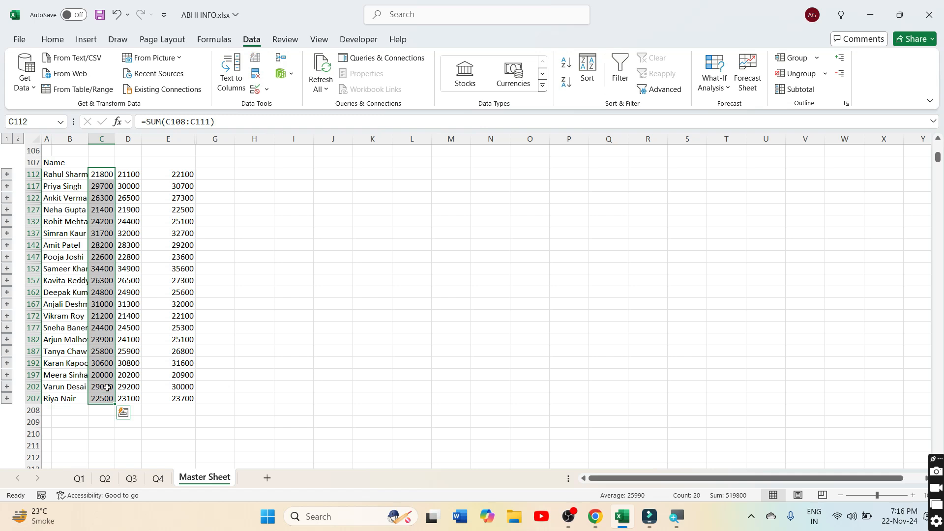
left_click_drag(166, 177, 178, 412)
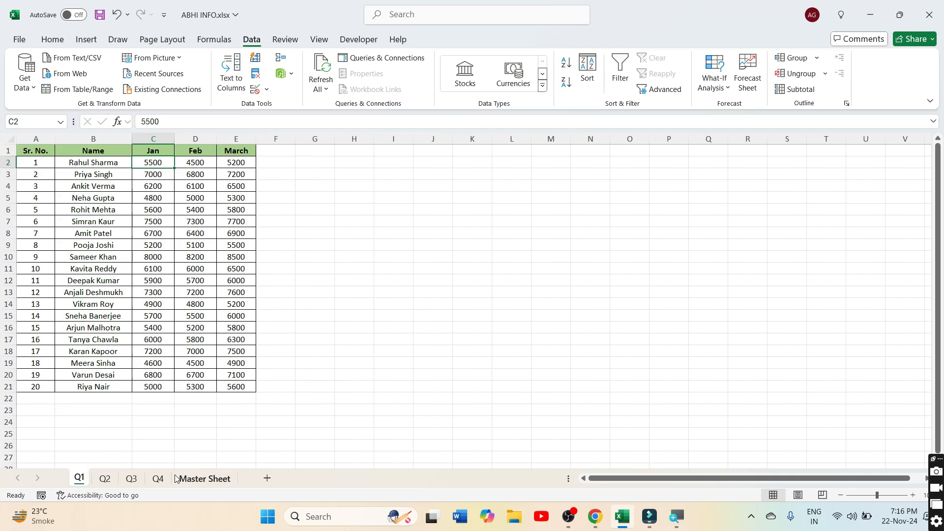
- Compare the total in C112 of the Master Sheet with the source tables on sheets Q1, Q2, Q3 and Q4
left_click(200, 479)
left_click(107, 174)
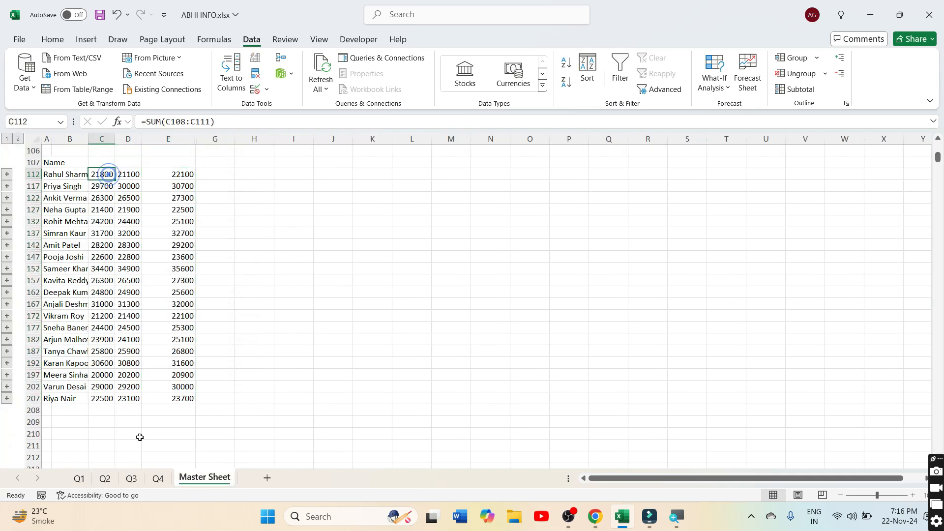
left_click(79, 478)
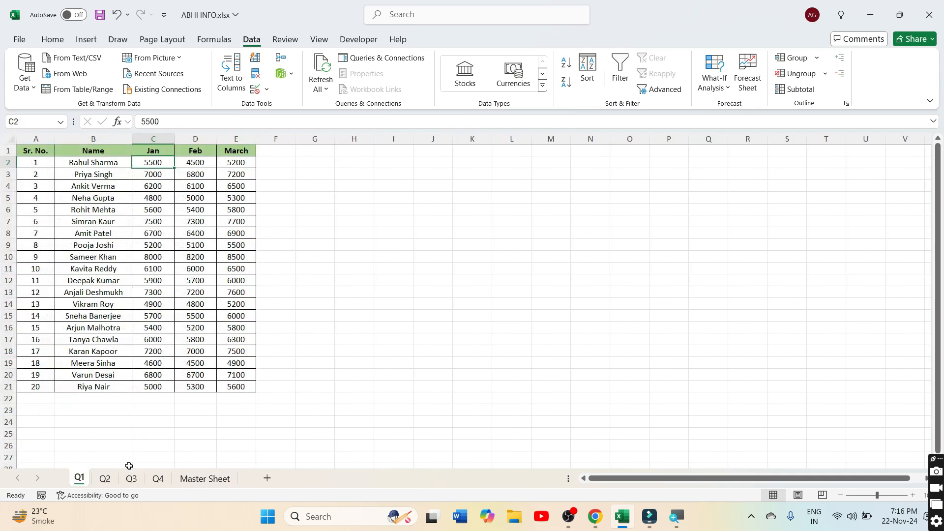
left_click(105, 479)
left_click(132, 480)
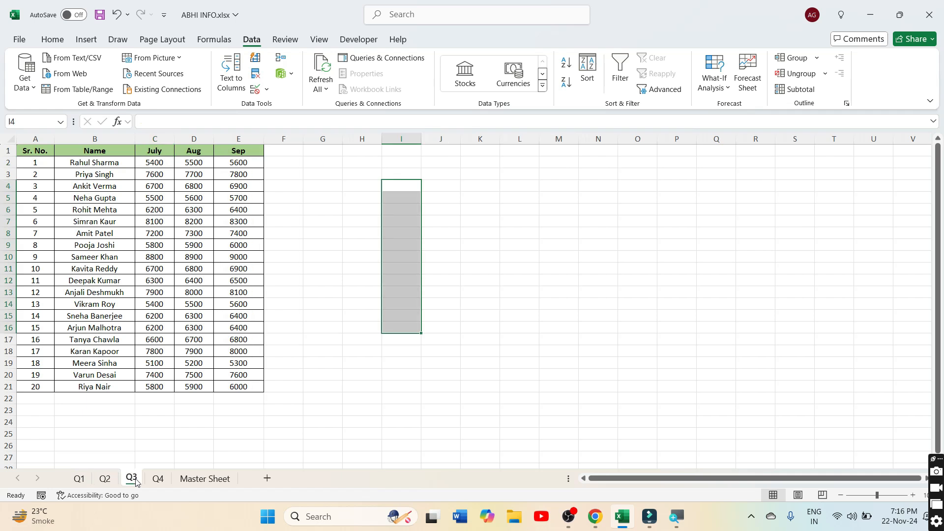
left_click(158, 478)
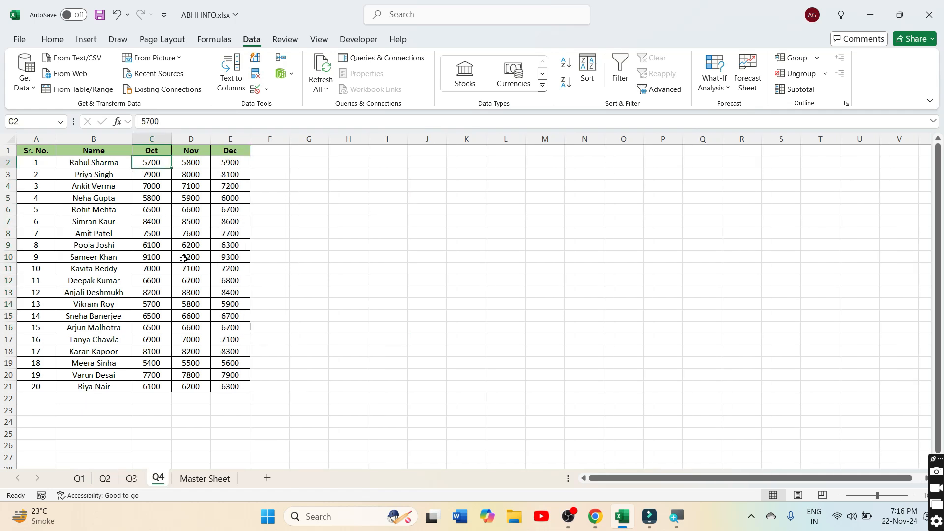
left_click(206, 479)
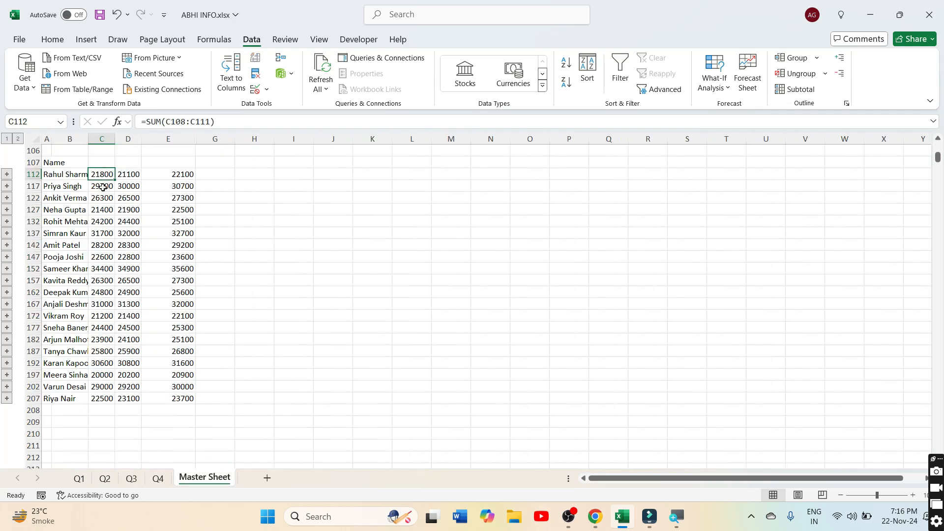